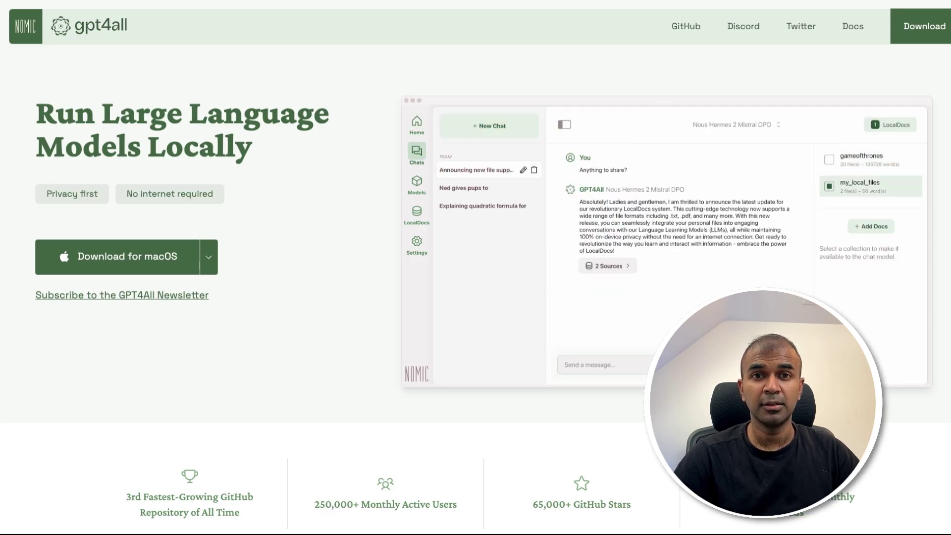
Step: Scroll the channel's videos, open the GraphRAG video and set notifications to All
scroll(208, 276, "down", 10)
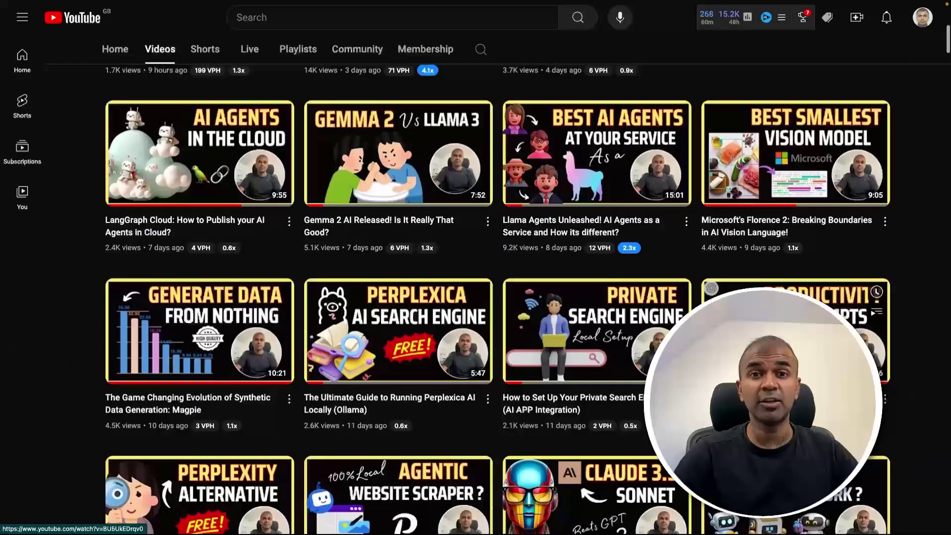
scroll(495, 297, "down", 20)
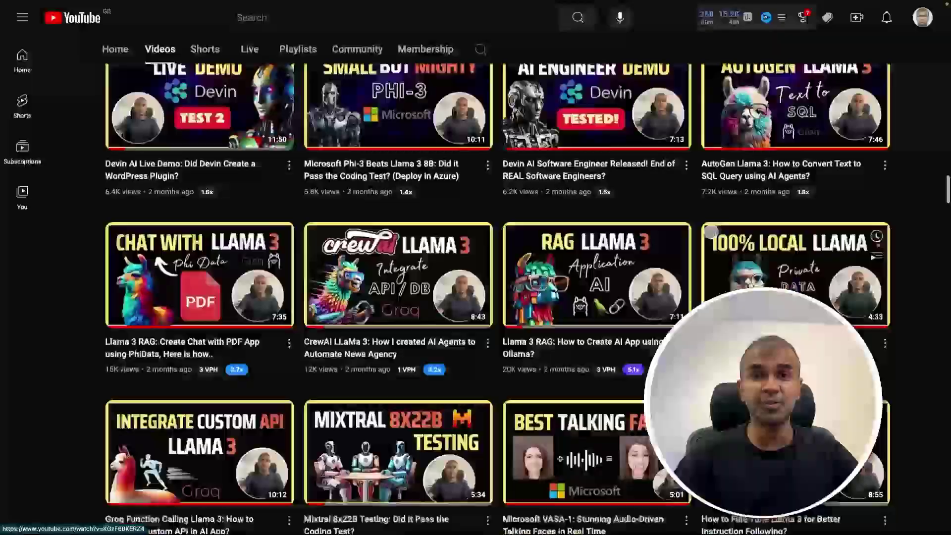
scroll(495, 297, "down", 10)
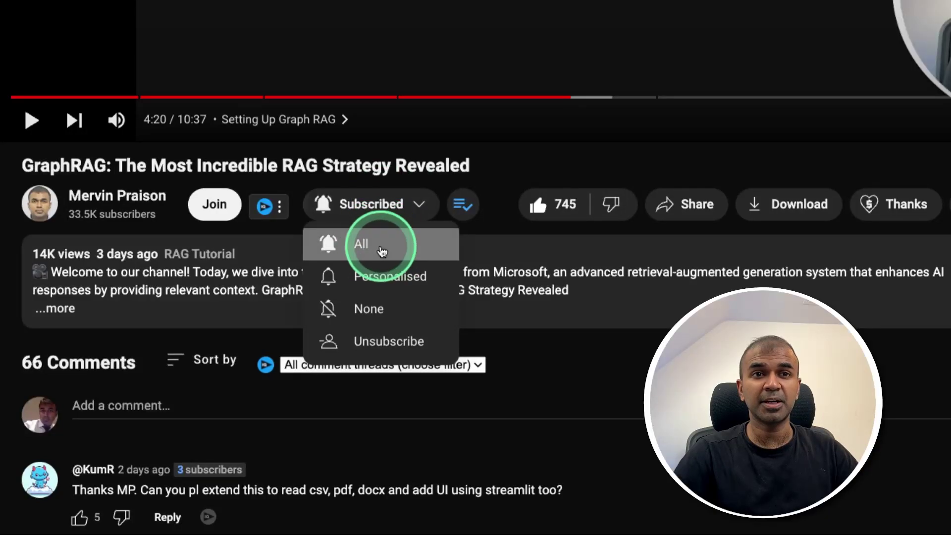
left_click(382, 251)
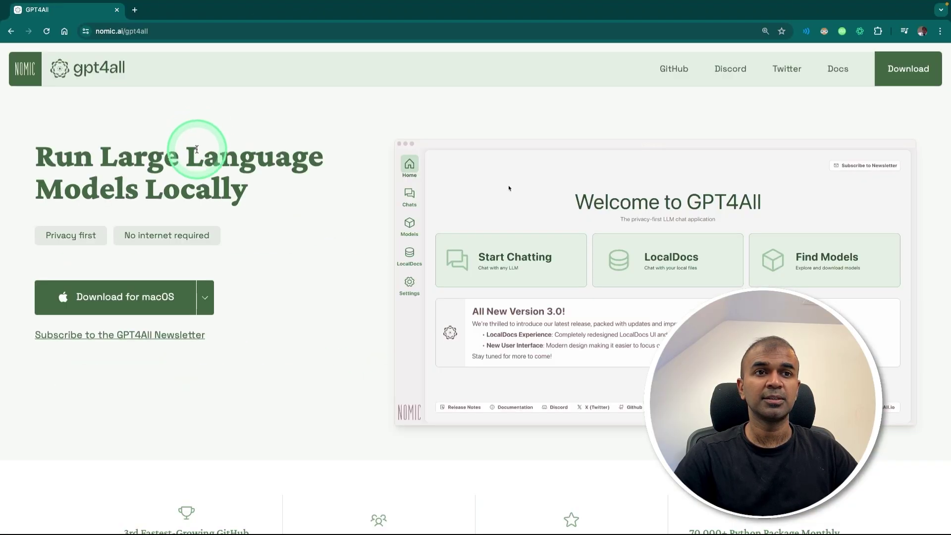
Step: Check the Windows and Ubuntu options under the Download for macOS dropdown
mouse_move(124, 283)
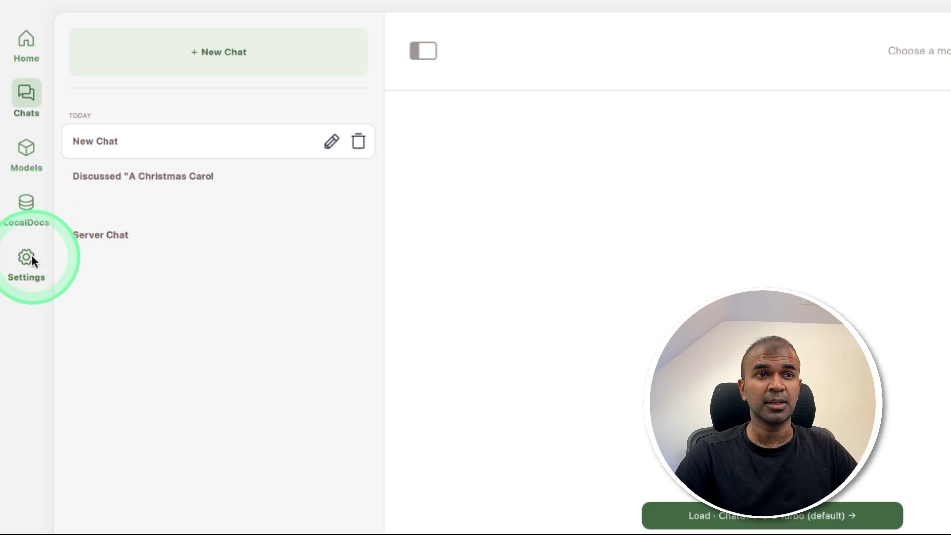
Step: Download the Llama 3 q4_0 model from the Models list and return to Chats
left_click(23, 158)
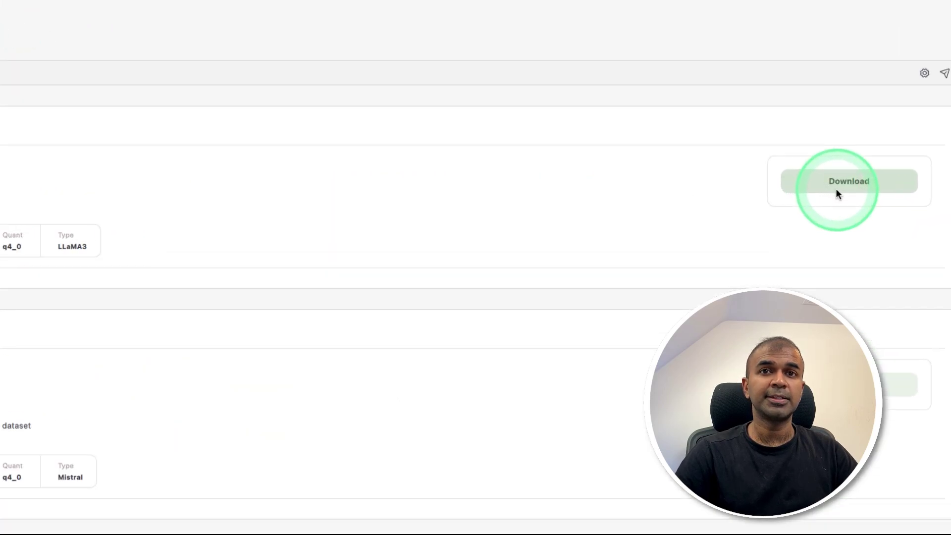
left_click(785, 182)
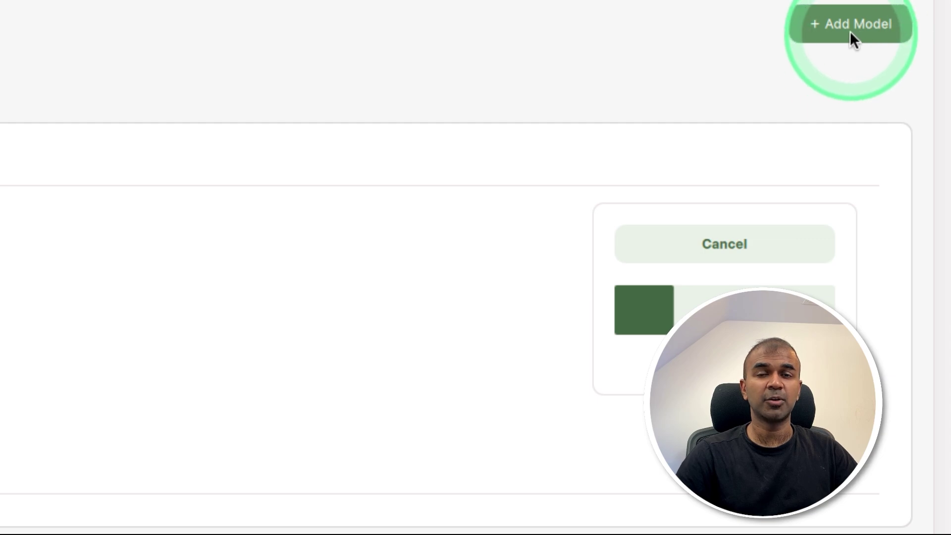
scroll(297, 282, "down", 3)
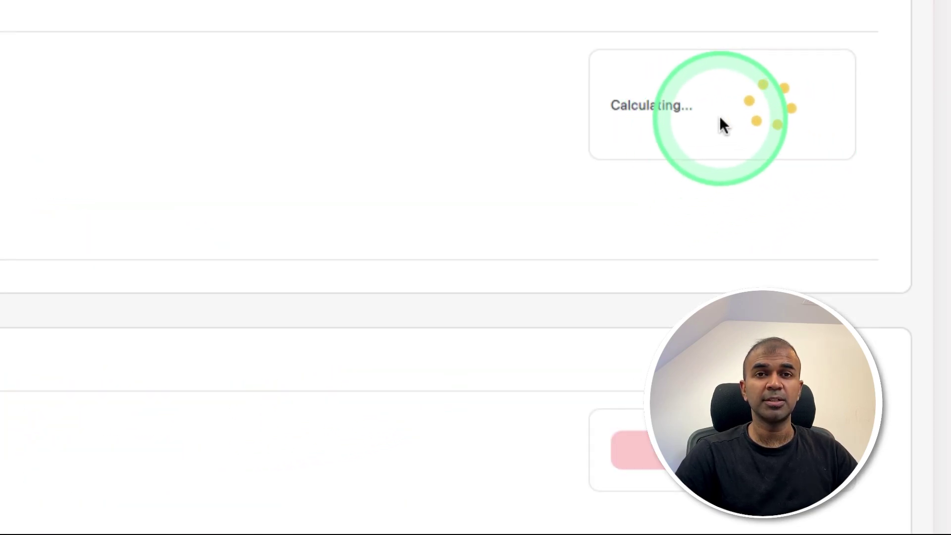
left_click(14, 62)
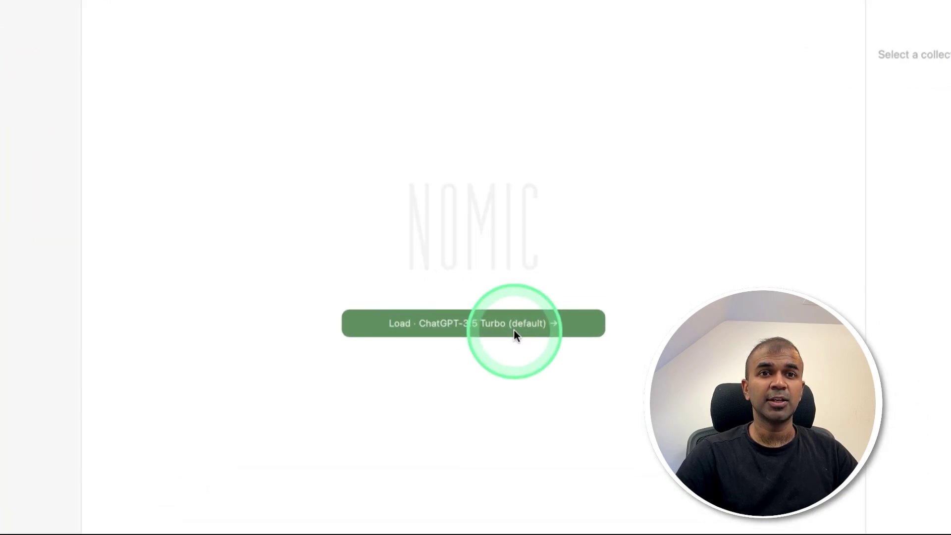
Step: Switch to Llama 3 Instruct and ask 'Give me a daily meal plan of any preference'
left_click(469, 330)
left_click(607, 31)
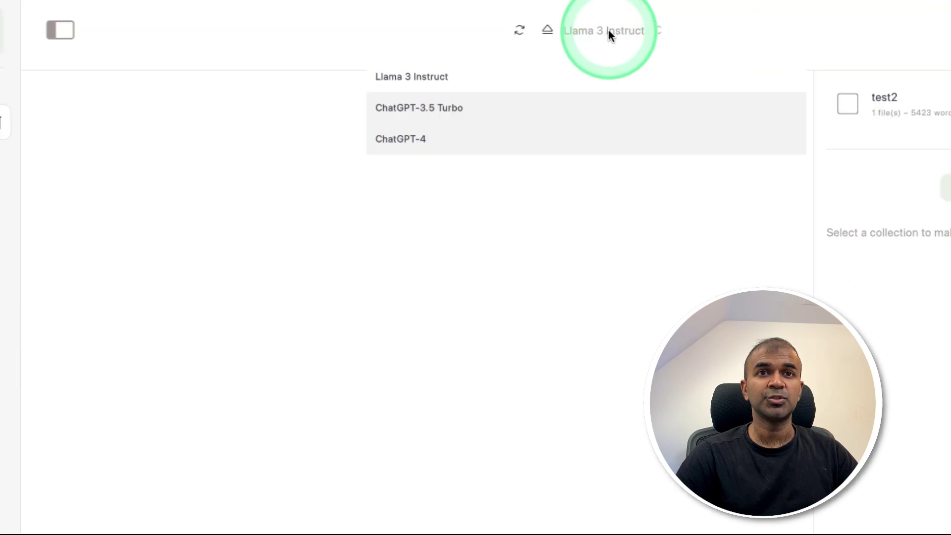
left_click(401, 77)
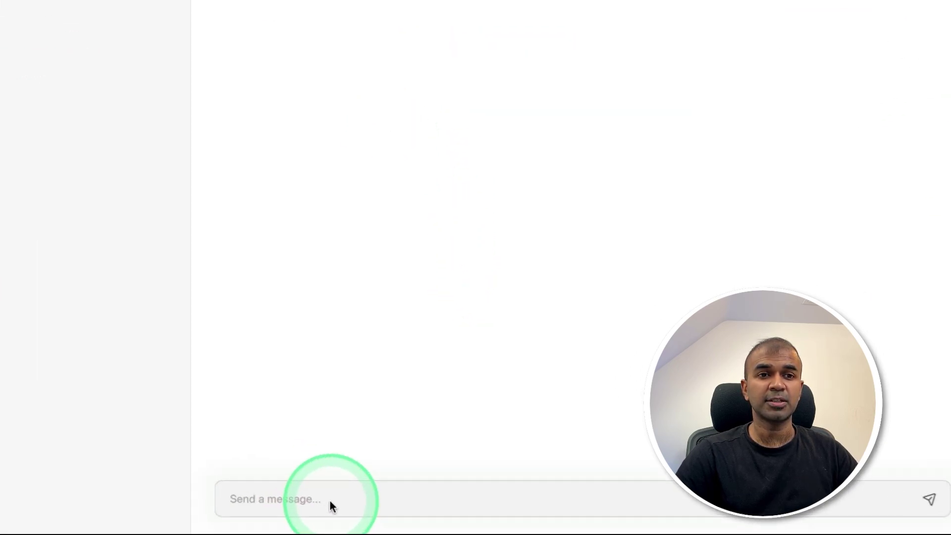
type("Give me a daily meal plan of any pref")
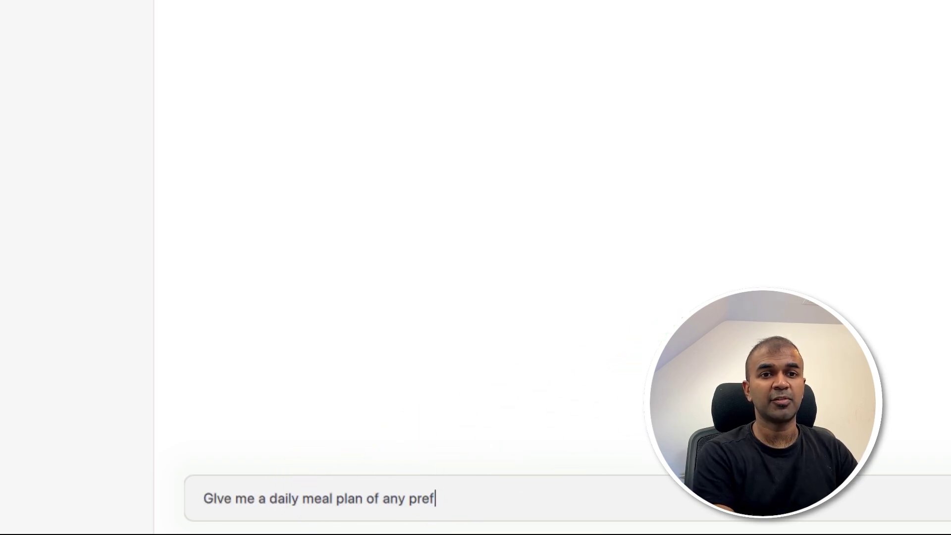
type("erence")
key("Return")
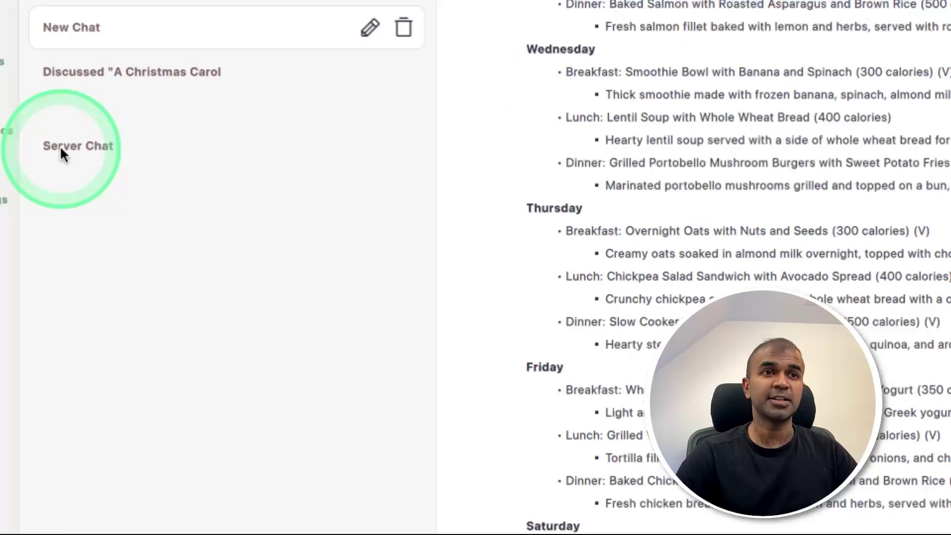
Step: Add a LocalDocs collection named 'Story' sourced from the input folder and start embedding
left_click(33, 108)
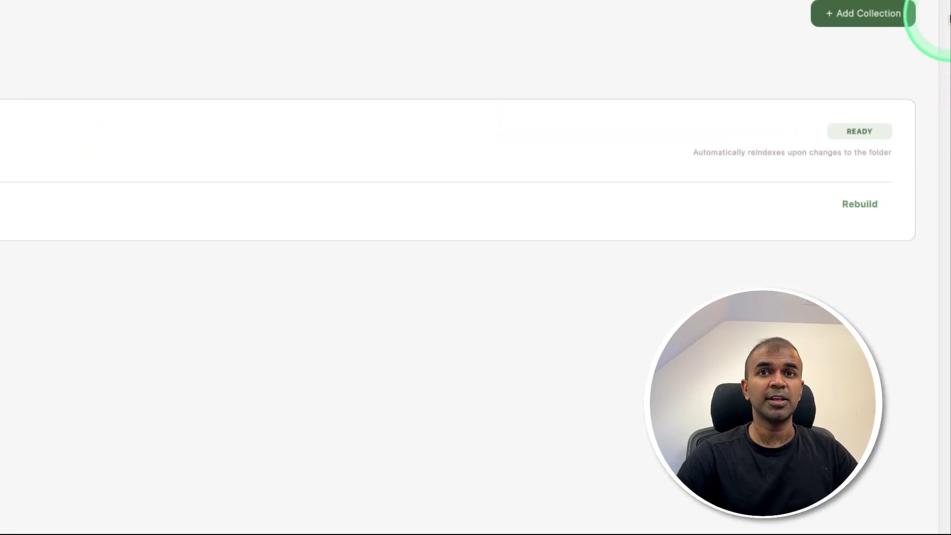
left_click(879, 23)
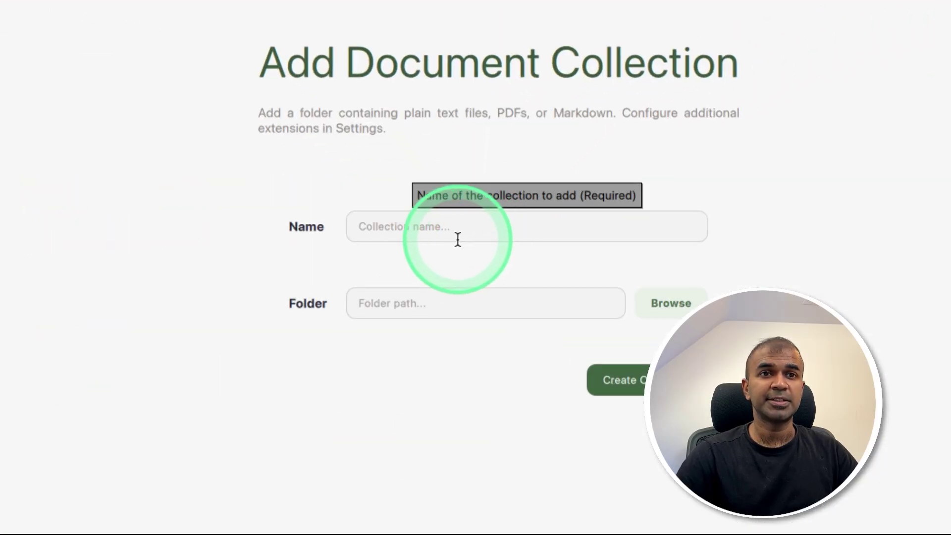
left_click(435, 235)
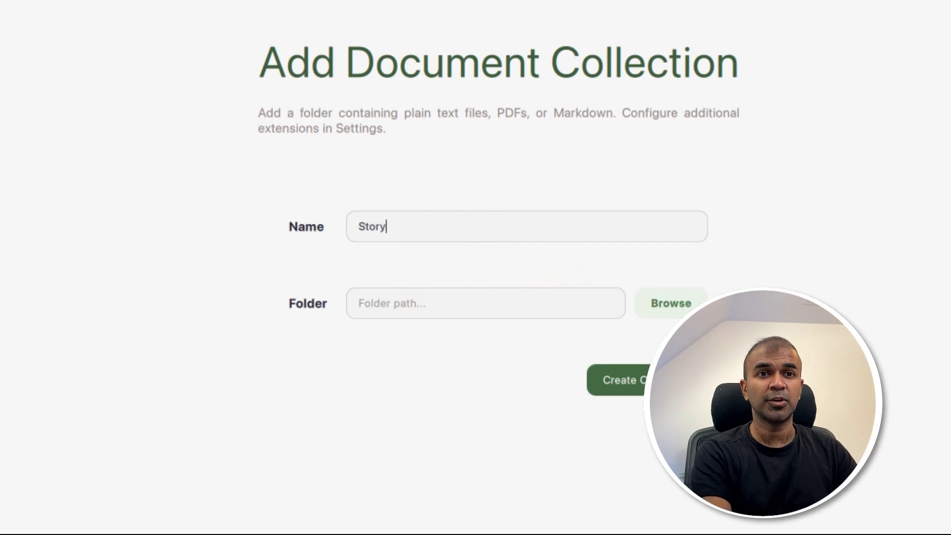
left_click(659, 304)
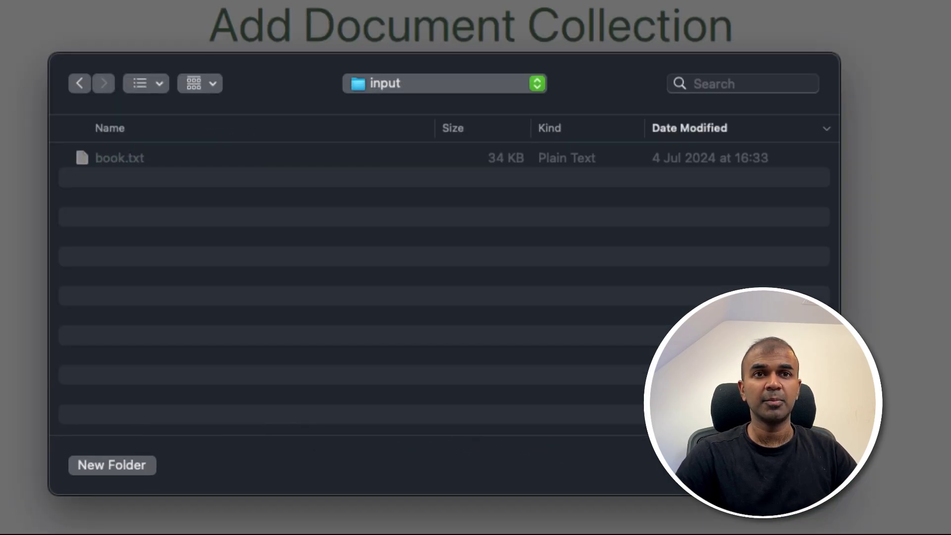
left_click(797, 464)
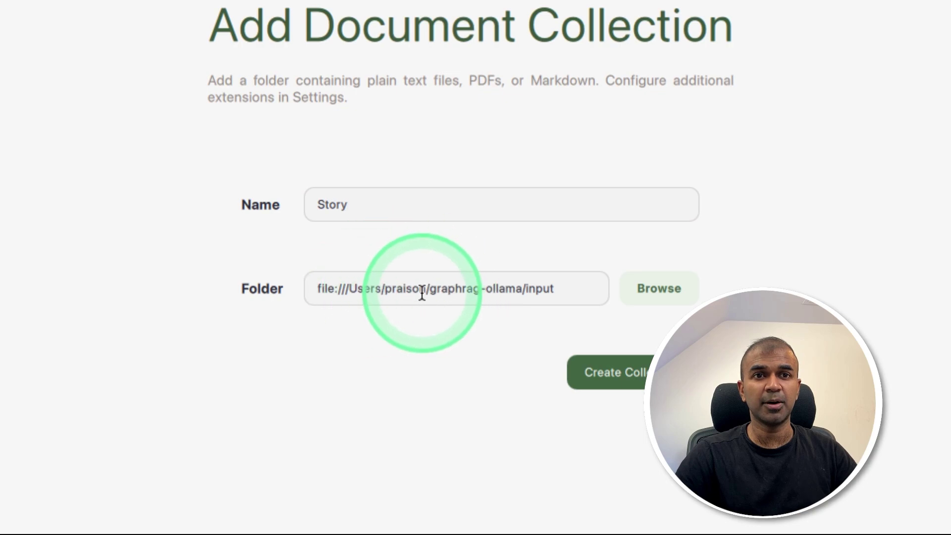
left_click(600, 371)
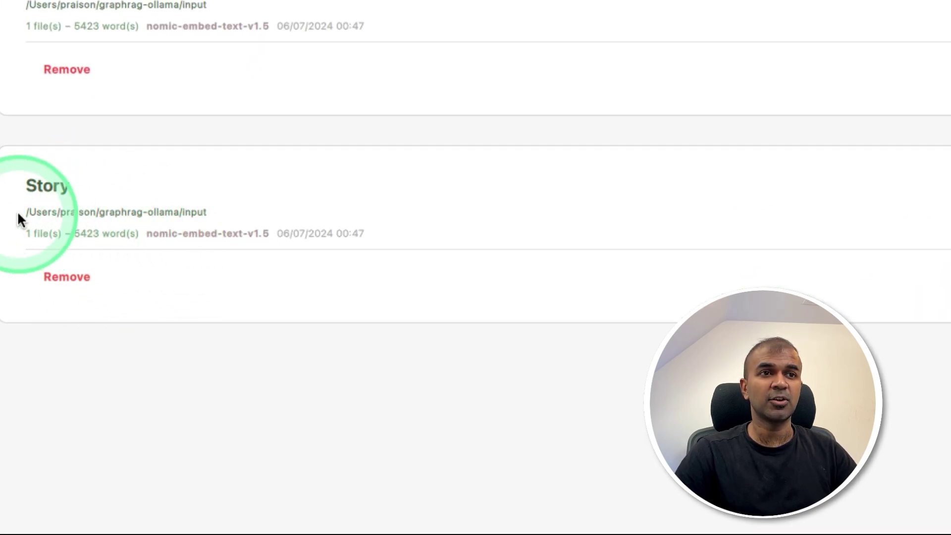
Step: Start a new chat with the Story LocalDocs collection enabled
left_click(31, 33)
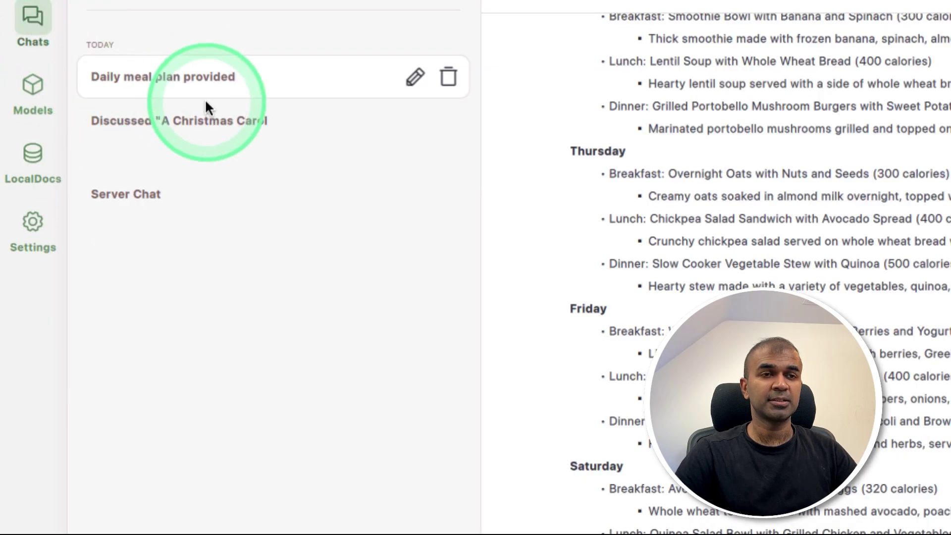
left_click(347, 74)
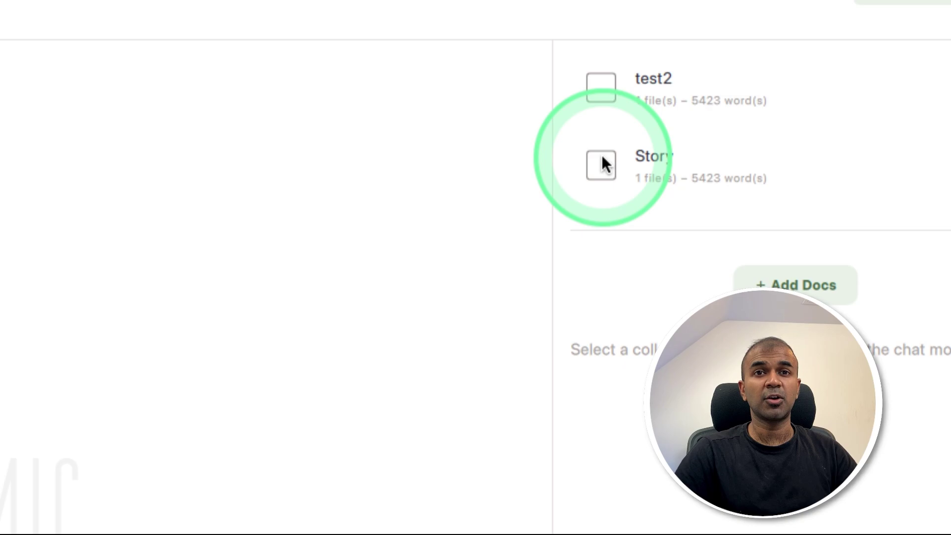
left_click(602, 164)
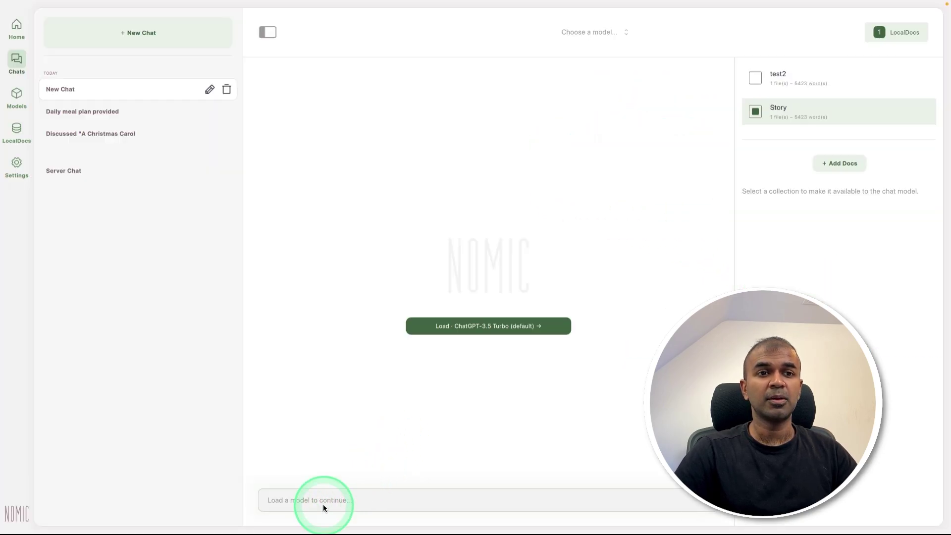
Step: Ask for the story in two lines and expand Sources to see book.txt
left_click(321, 497)
type("Tell me the s")
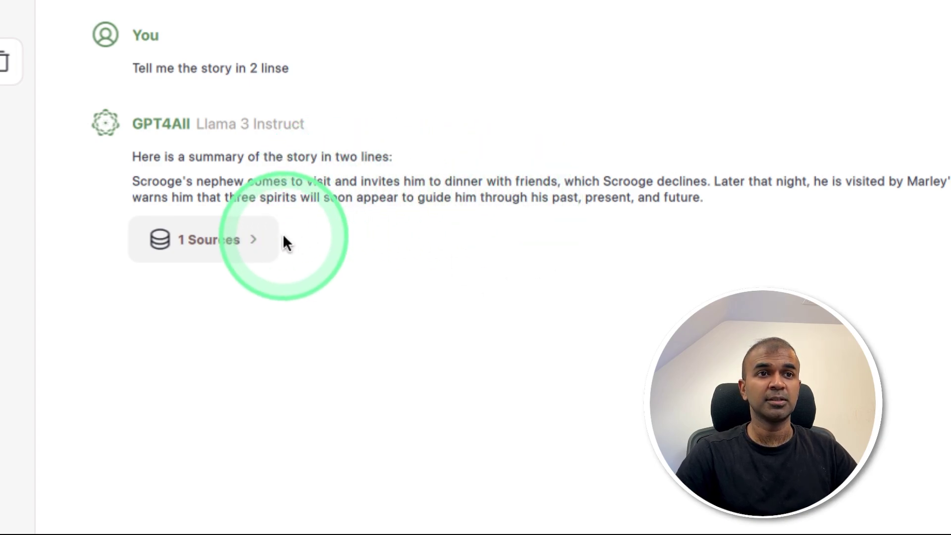
left_click(265, 245)
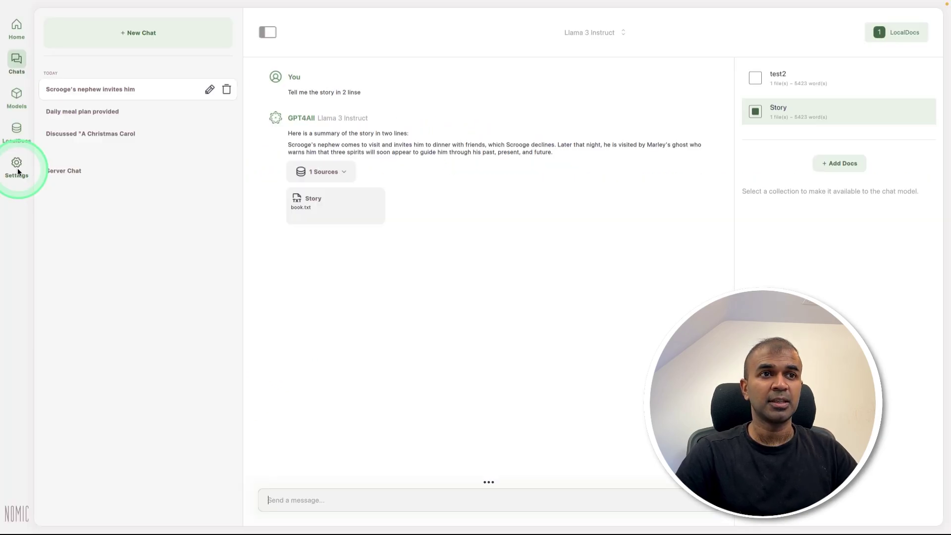
Step: Enable the local API server, then review the Llama 3 model and LocalDocs settings
left_click(18, 173)
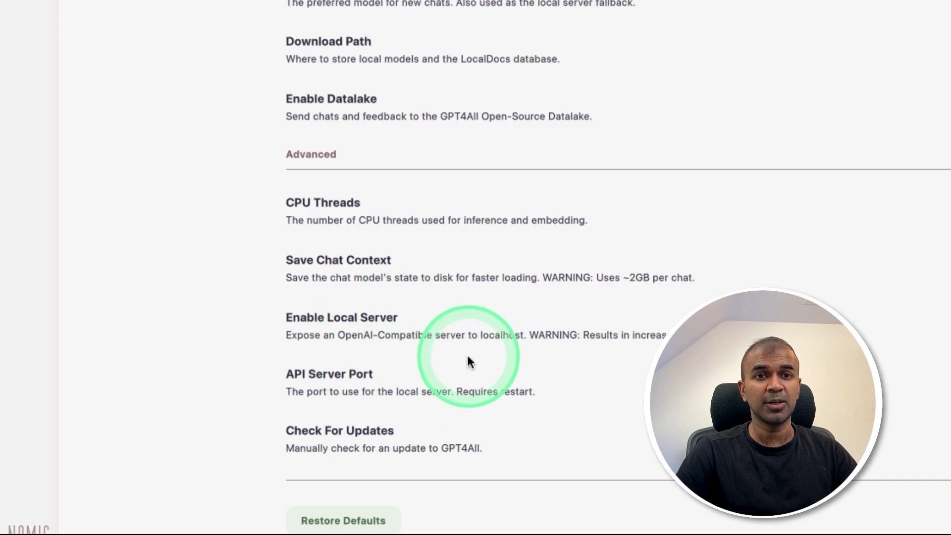
left_click(878, 325)
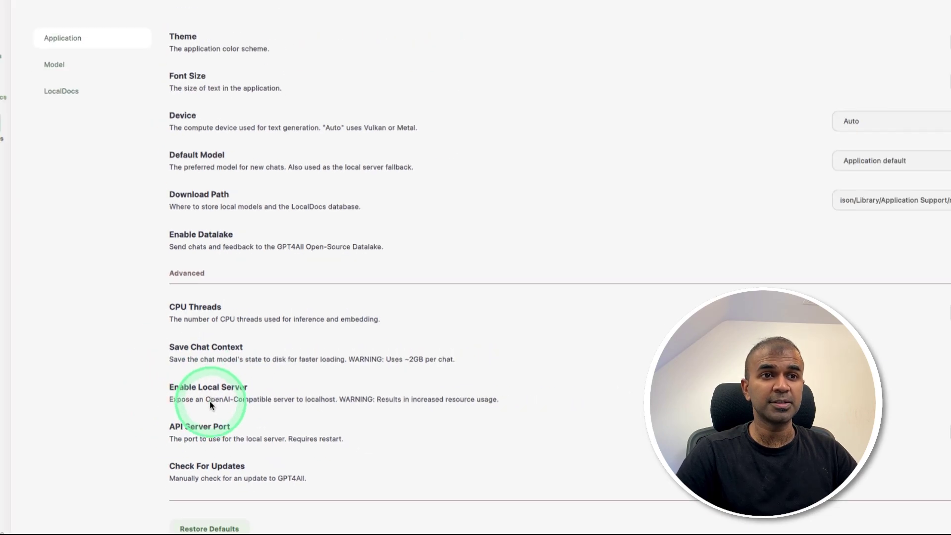
left_click(57, 68)
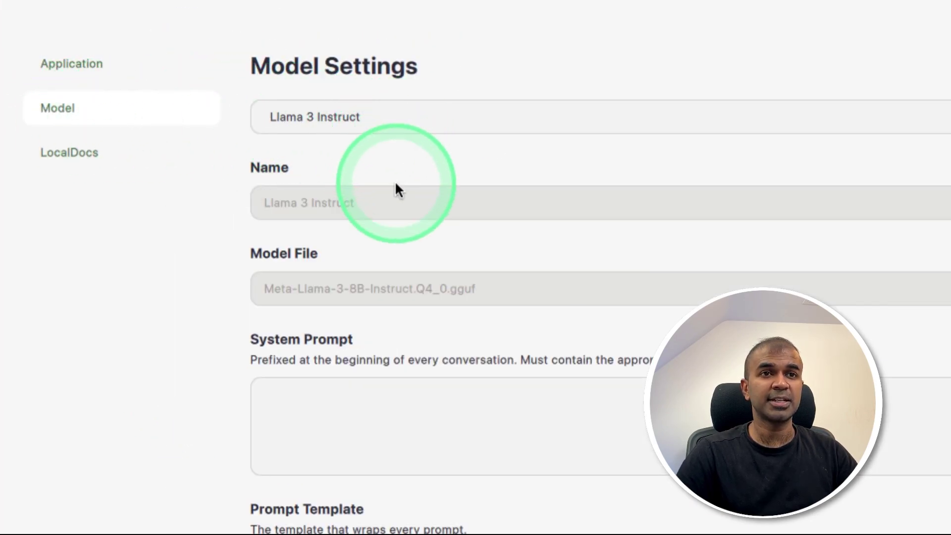
scroll(396, 187, "down", 3)
scroll(452, 308, "up", 2)
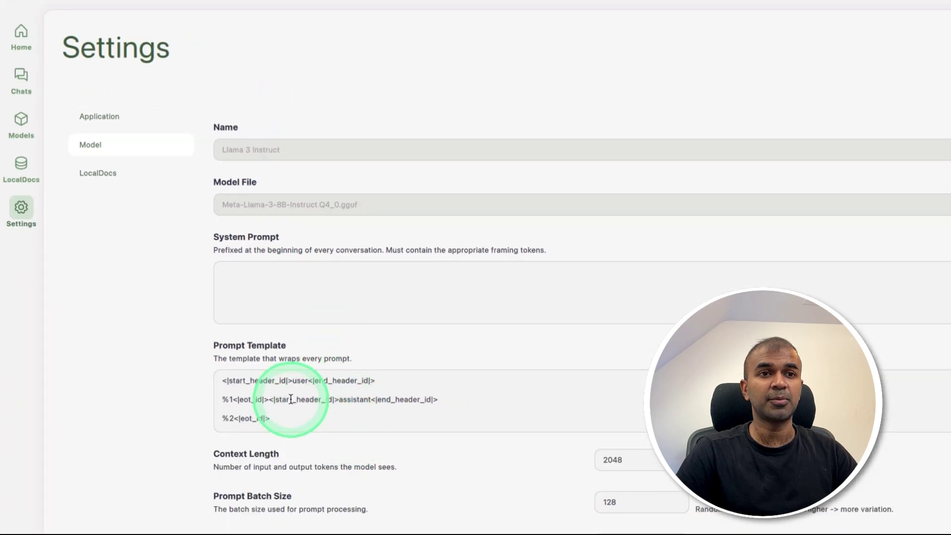
scroll(488, 510, "down", 3)
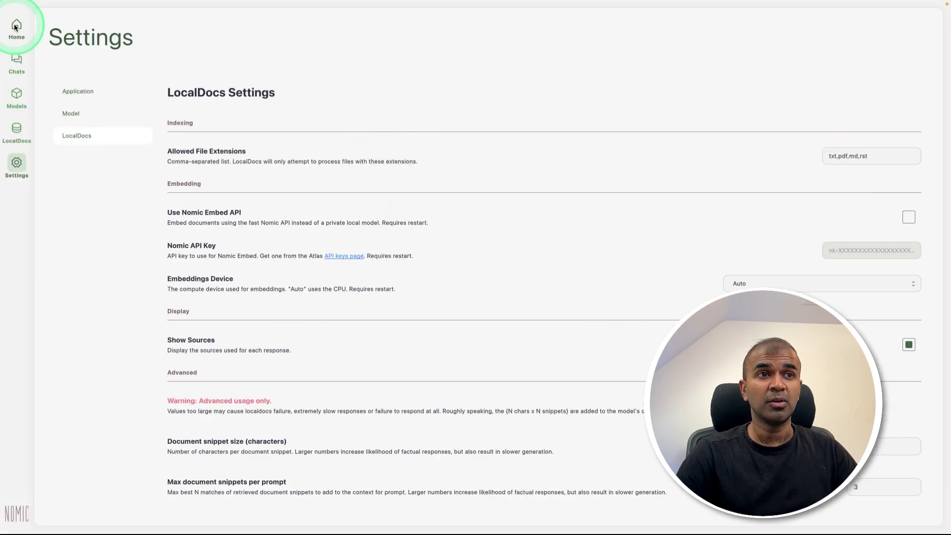
Step: Return to the home screen with its LocalDocs and Find Models options
left_click(16, 26)
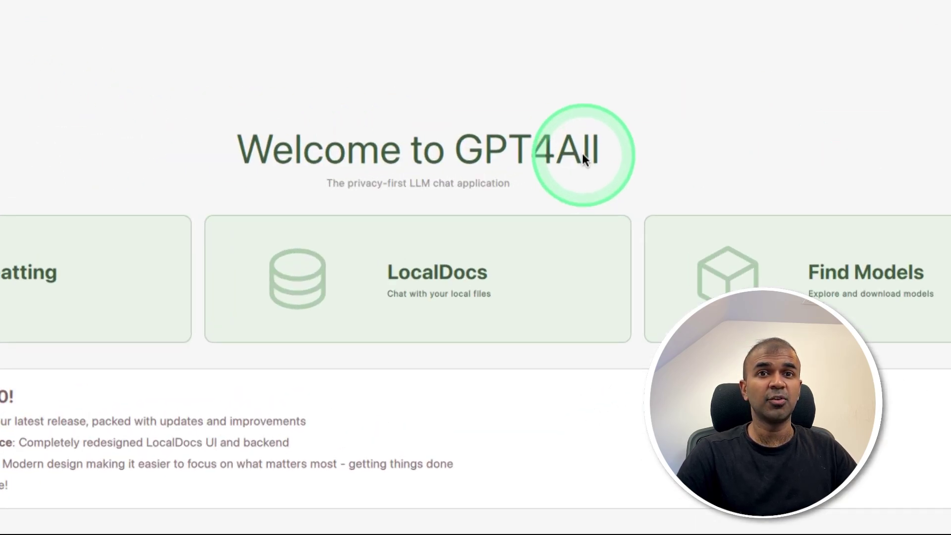